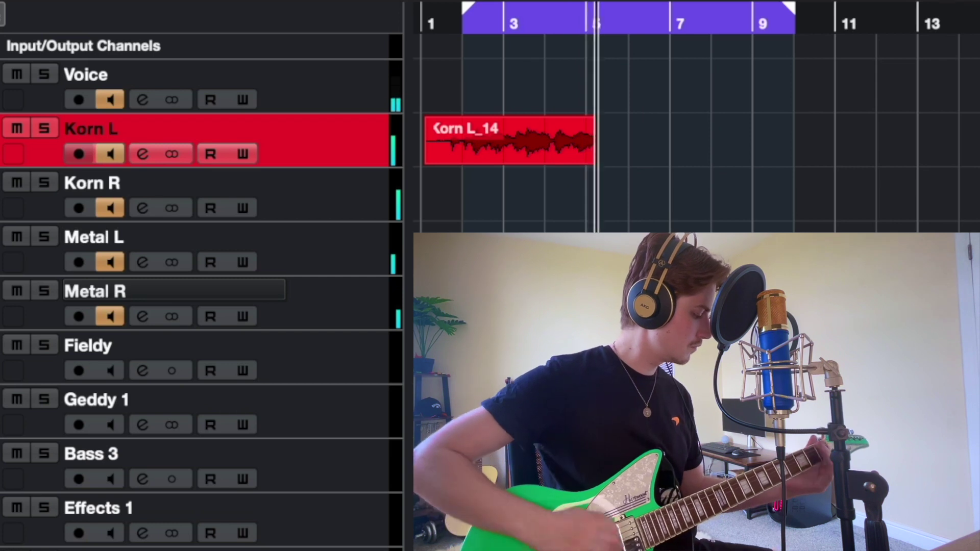
Stop recording the Korn L guitar take.
{"action": "key", "text": "space"}
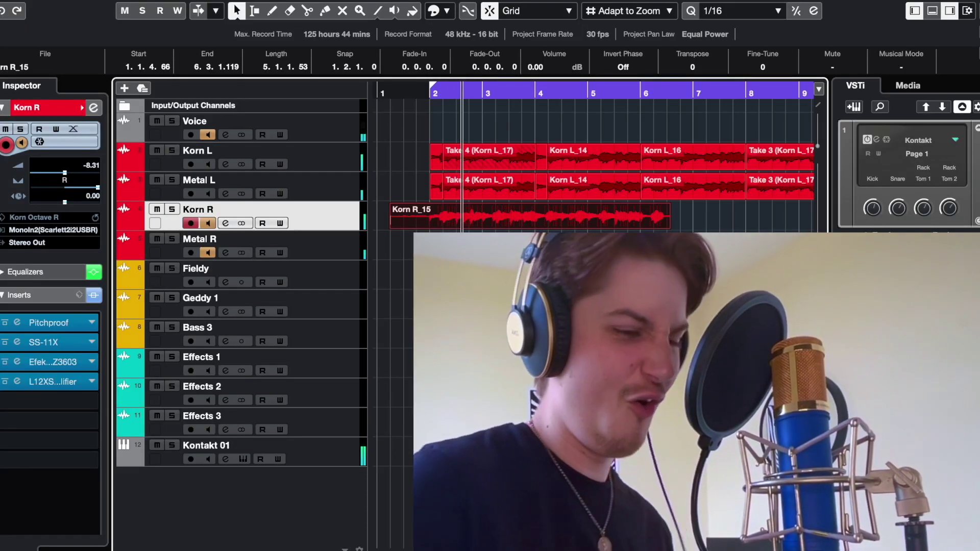
Delete the recorded Korn R take and return the playhead to the start of the project.
{"action": "key", "text": "Delete"}
{"action": "left_click_drag", "start_coordinate": [387, 85], "coordinate": [317, 94]}
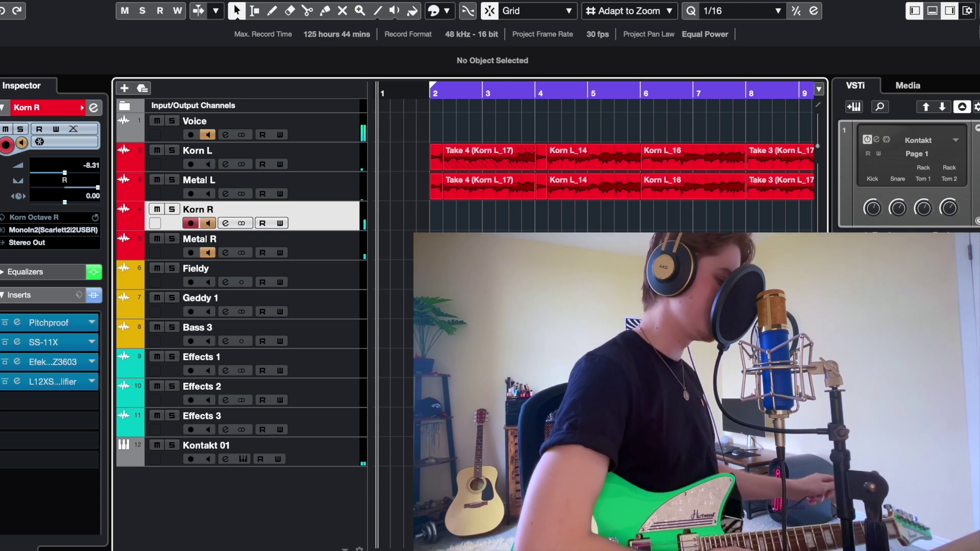
{"action": "key", "text": "KP_Multiply"}
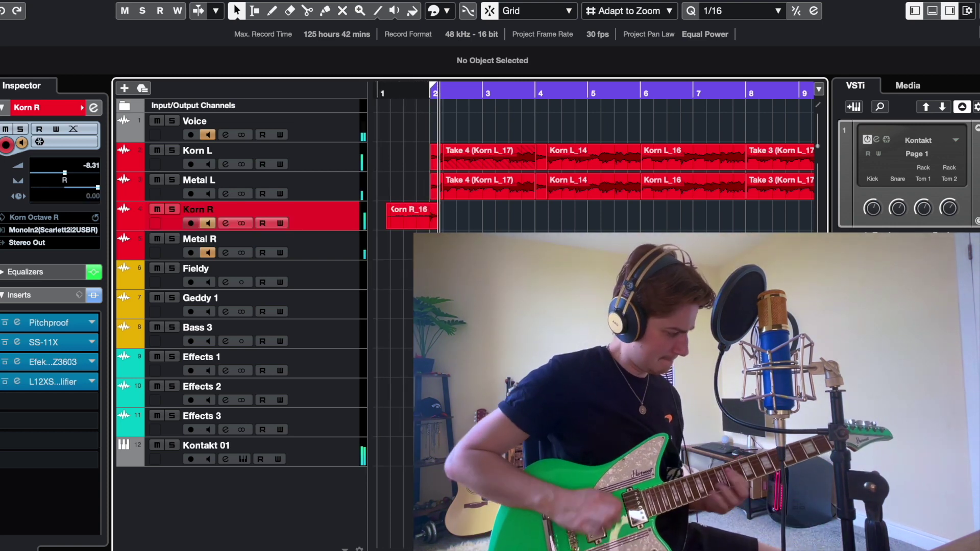
{"action": "key", "text": "space"}
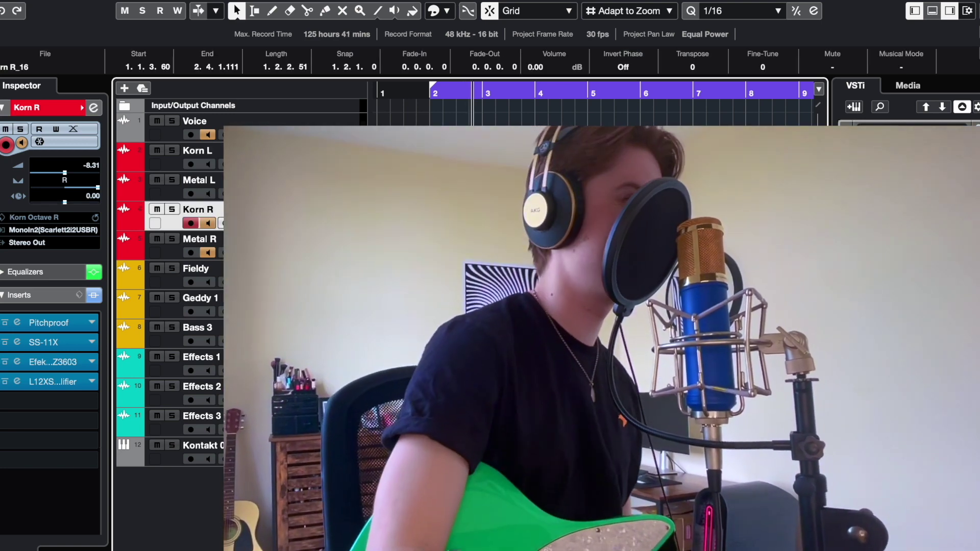
{"action": "key", "text": "Delete"}
{"action": "left_click", "coordinate": [384, 90]}
{"action": "key", "text": "KP_Multiply"}
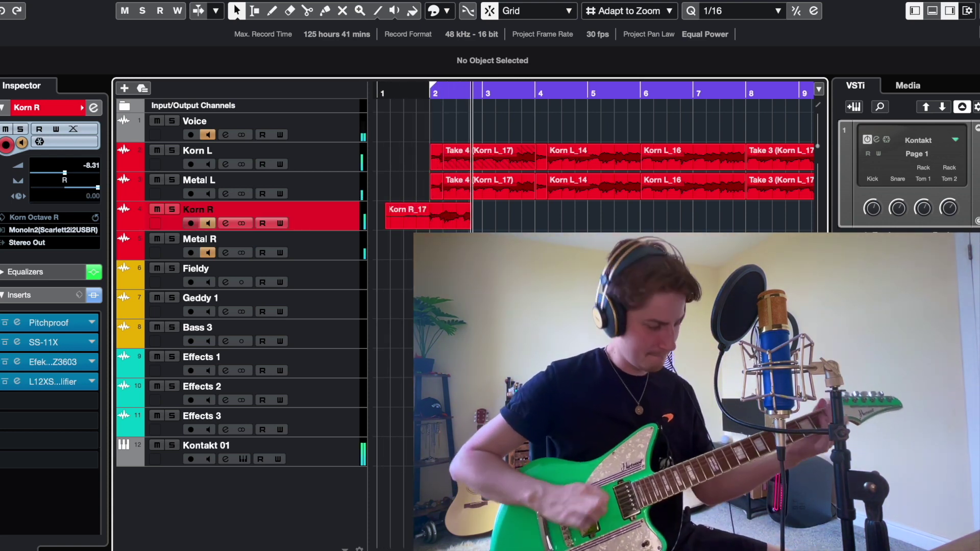
{"action": "key", "text": "space"}
{"action": "key", "text": "Delete"}
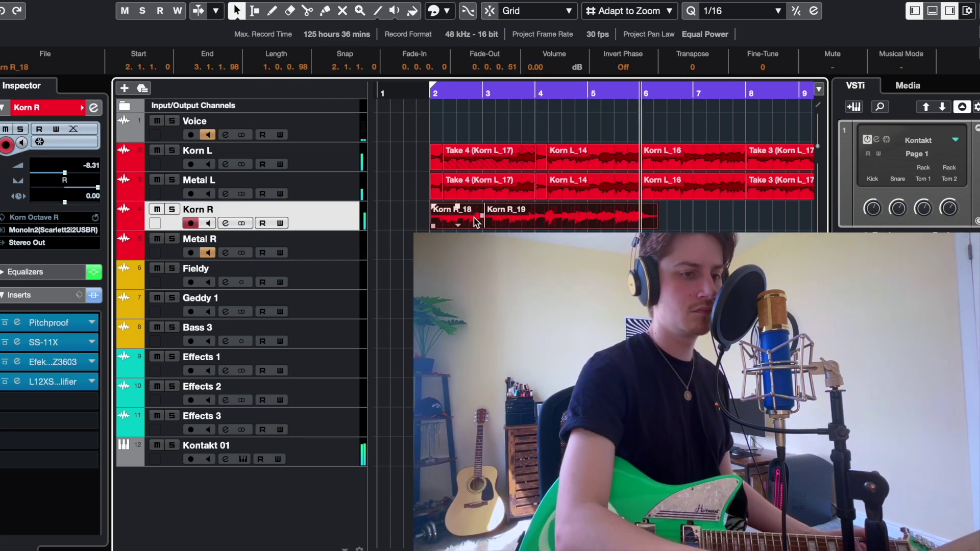
{"action": "left_click", "coordinate": [474, 257]}
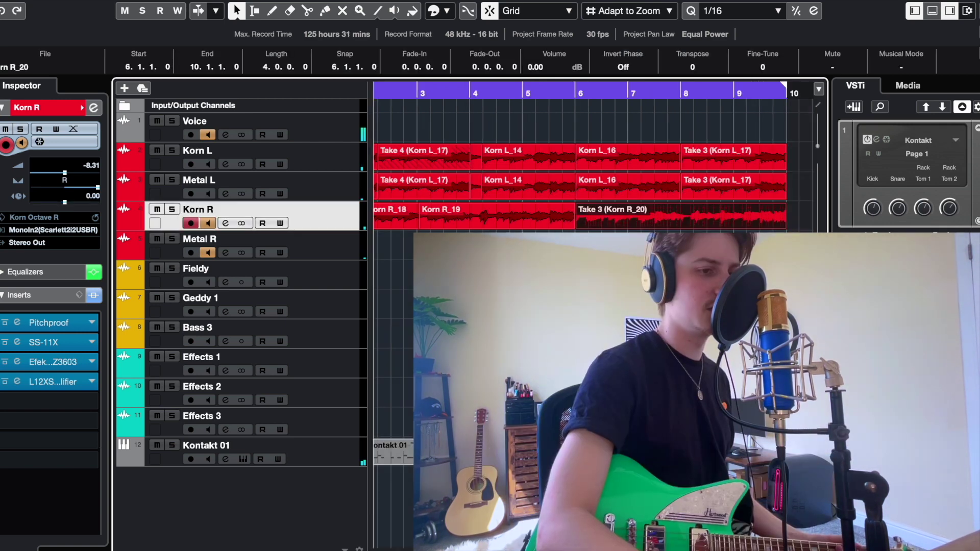
{"action": "scroll", "coordinate": [298, 220], "scroll_direction": "right", "scroll_amount": 2}
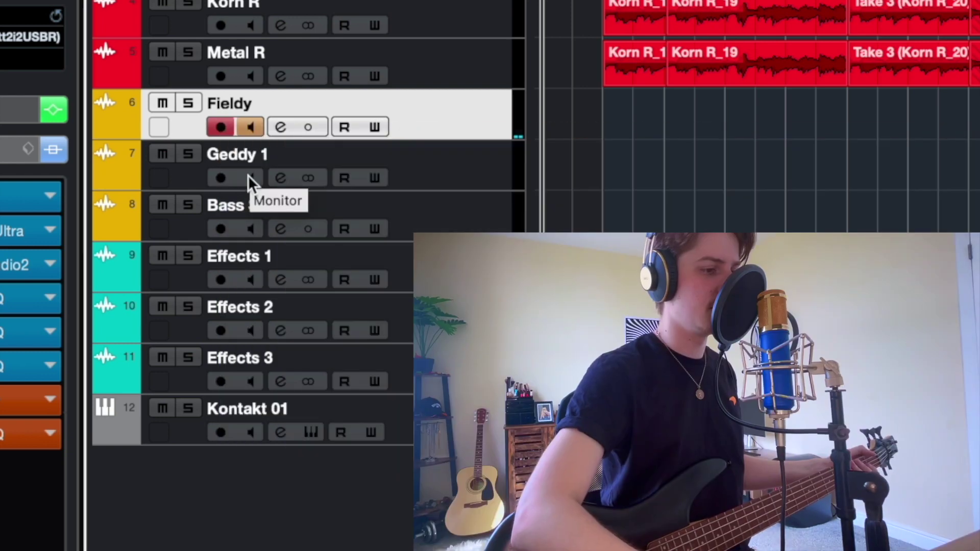
Enable input monitoring on the Geddy 1 and Bass 3 tracks and place the playhead just before bar 2.
{"action": "left_click", "coordinate": [249, 177]}
{"action": "left_click", "coordinate": [249, 227]}
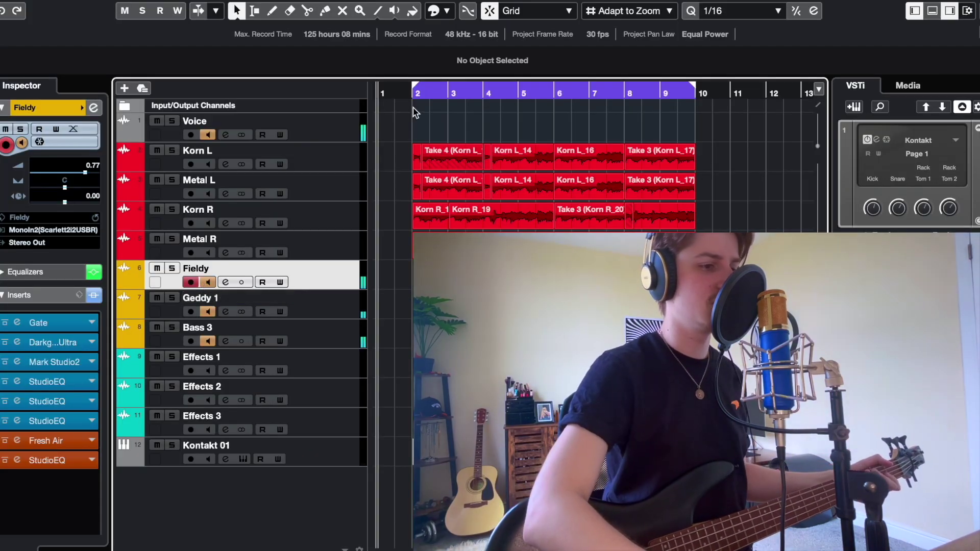
{"action": "left_click", "coordinate": [404, 91]}
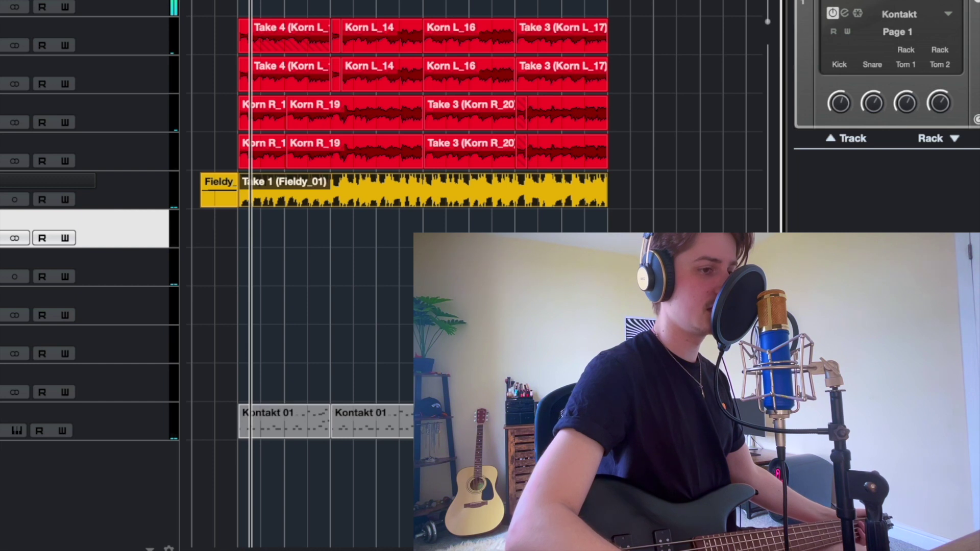
Paste the copied Fieldy bass take at bar 2 onto the Geddy 1 and Bass 3 tracks.
{"action": "key", "text": "l"}
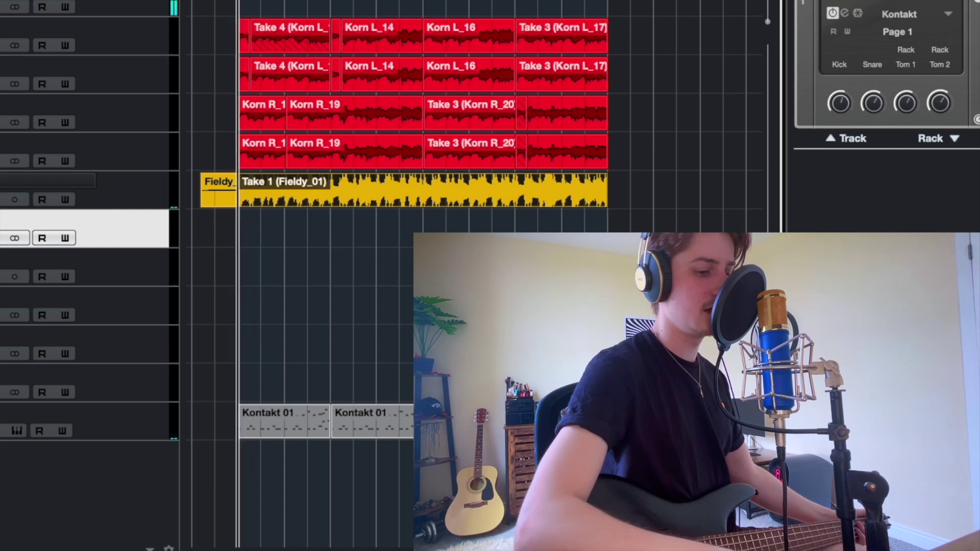
{"action": "key", "text": "super+v"}
{"action": "left_click", "coordinate": [130, 266]}
{"action": "key", "text": "super+v"}
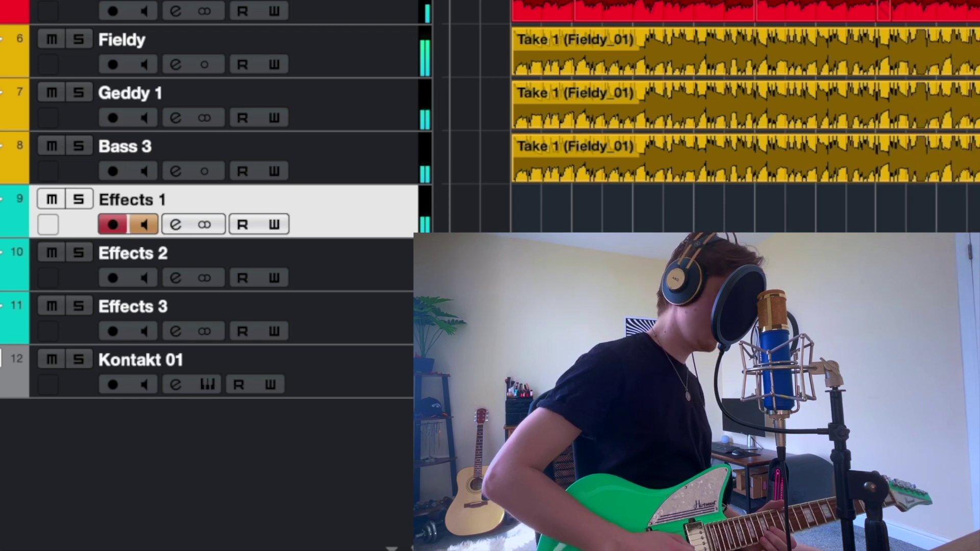
Enable input monitoring on the Effects 2 track.
{"action": "left_click", "coordinate": [146, 277]}
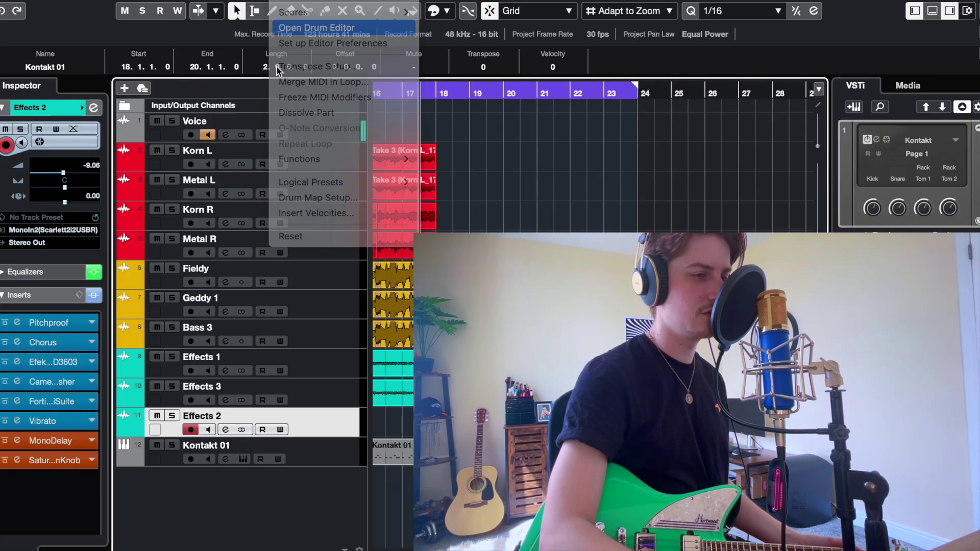
Open the Kontakt 01 part at bar 18 in the Drum Editor and add an Open Hat 3 note at its start.
{"action": "left_click", "coordinate": [316, 27]}
{"action": "left_click", "coordinate": [286, 311]}
{"action": "left_click", "coordinate": [286, 287]}
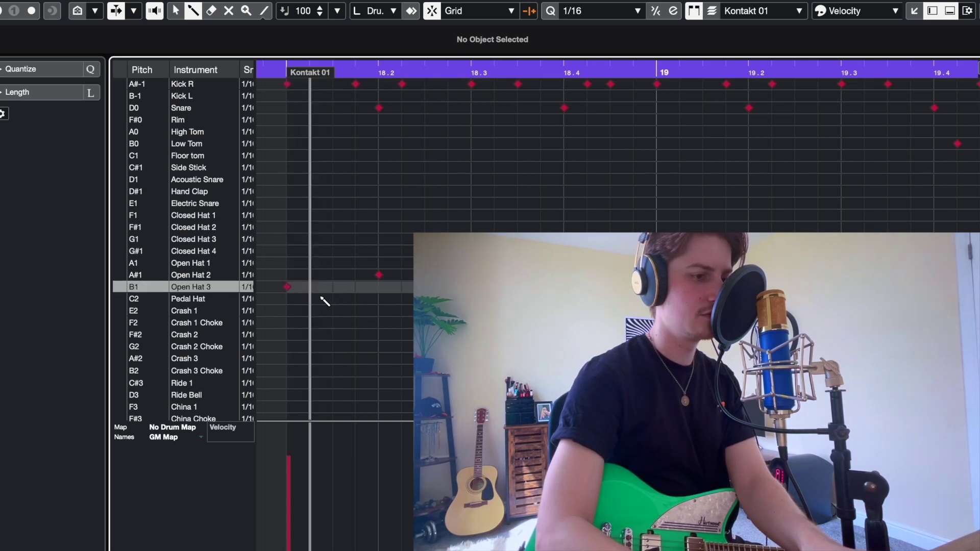
Move the Open Hat 1 note at 18.2 up to the Floor tom row.
{"action": "left_click", "coordinate": [625, 186]}
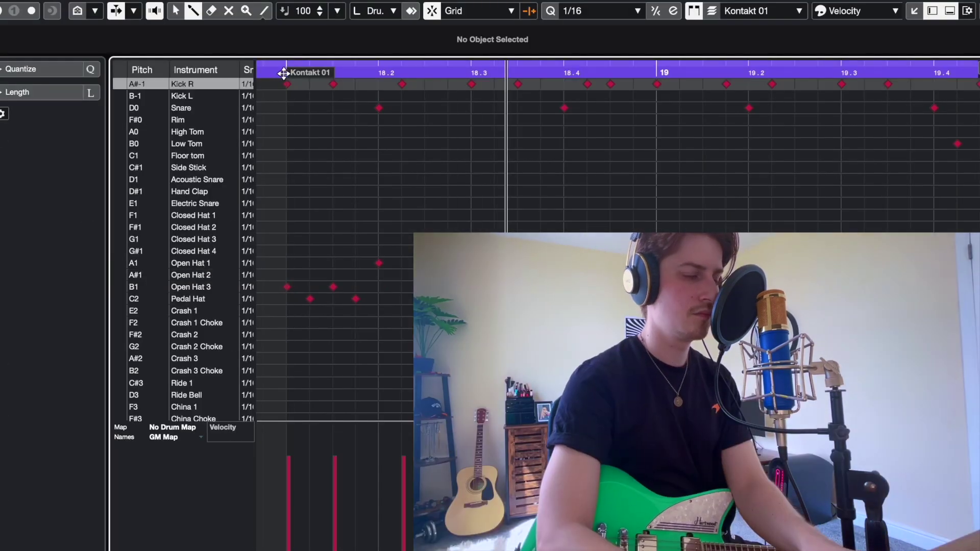
{"action": "left_click", "coordinate": [378, 262]}
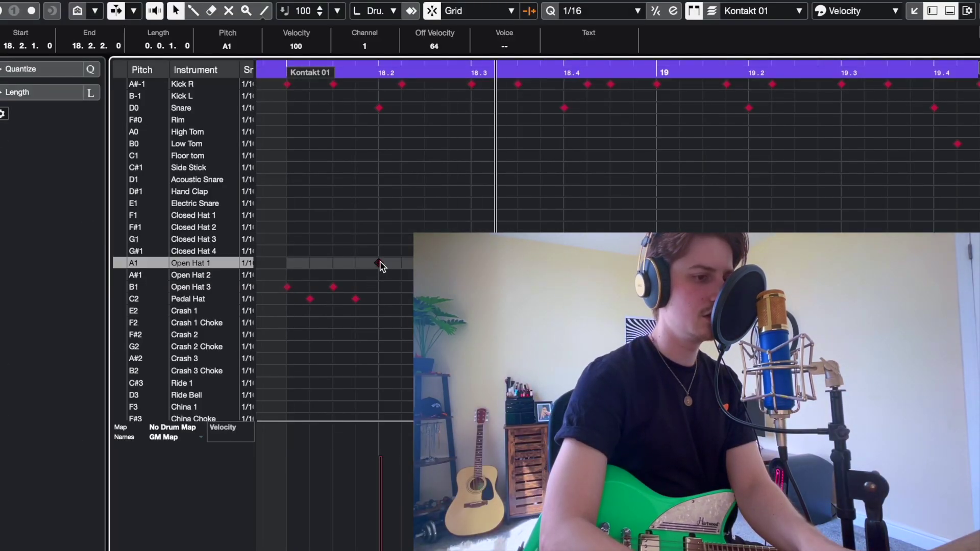
{"action": "key", "text": "Up"}
{"action": "key", "text": "Up"}
{"action": "key", "text": "Up"}
{"action": "key", "text": "Up"}
{"action": "key", "text": "Up"}
{"action": "key", "text": "Up"}
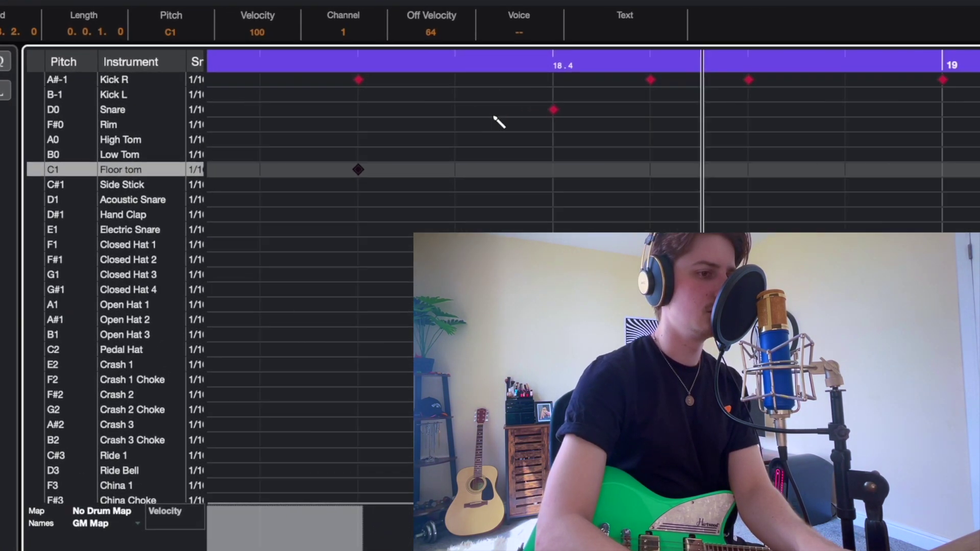
Add a Snare note just before the hit at 18.4 and a Low Tom note one sixteenth before 18.2.
{"action": "scroll", "coordinate": [546, 114], "scroll_direction": "up", "scroll_amount": 3}
{"action": "left_click", "coordinate": [504, 110]}
{"action": "left_click", "coordinate": [180, 312]}
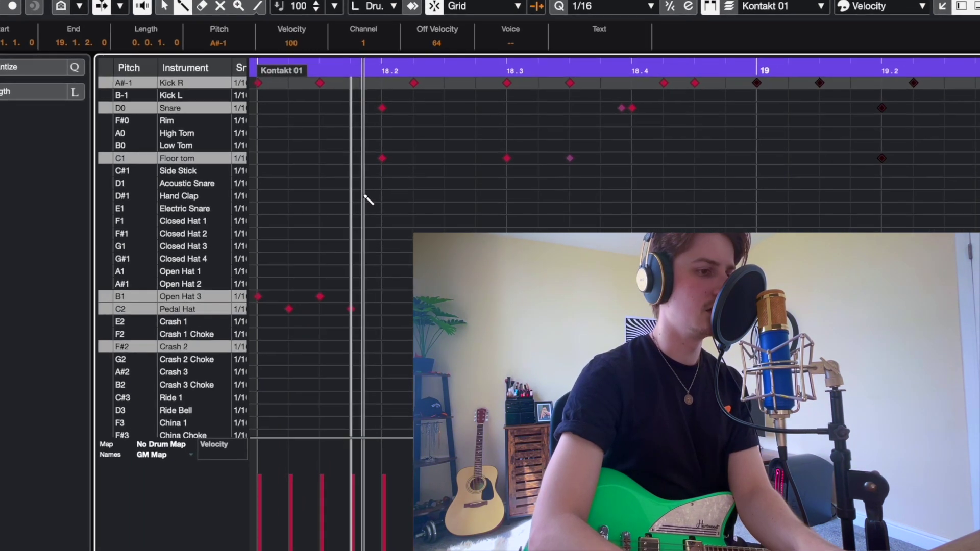
{"action": "scroll", "coordinate": [368, 194], "scroll_direction": "up", "scroll_amount": 3}
{"action": "left_click", "coordinate": [368, 193]}
{"action": "left_click", "coordinate": [344, 143]}
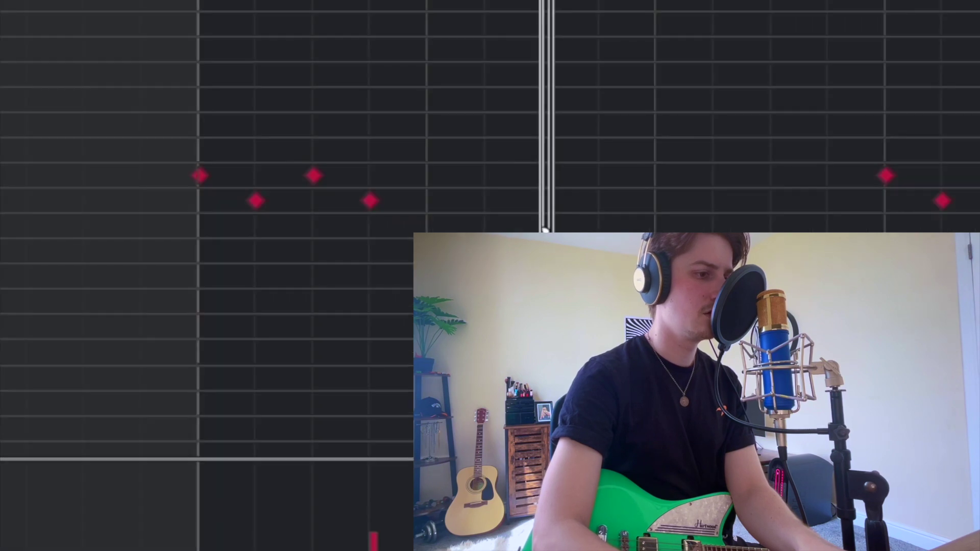
Add a Pedal Hat note midway between 18.2 and 18.3 and play back the drum pattern.
{"action": "left_click", "coordinate": [545, 177]}
{"action": "left_click", "coordinate": [547, 203]}
{"action": "key", "text": "space"}
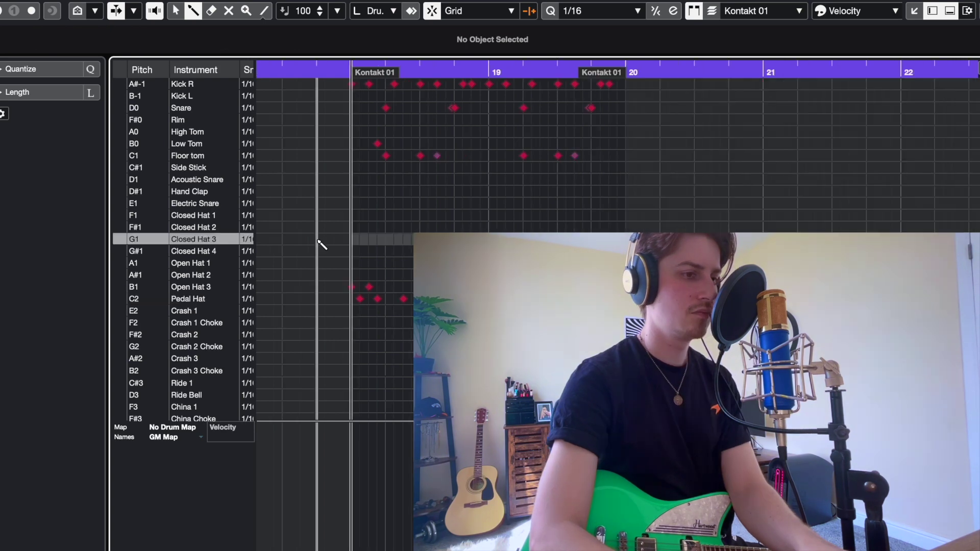
{"action": "key", "text": "space"}
Add a Snare note just before 19.2 and shift the last two Kick R notes of bar 19 one sixteenth later.
{"action": "key", "text": "g"}
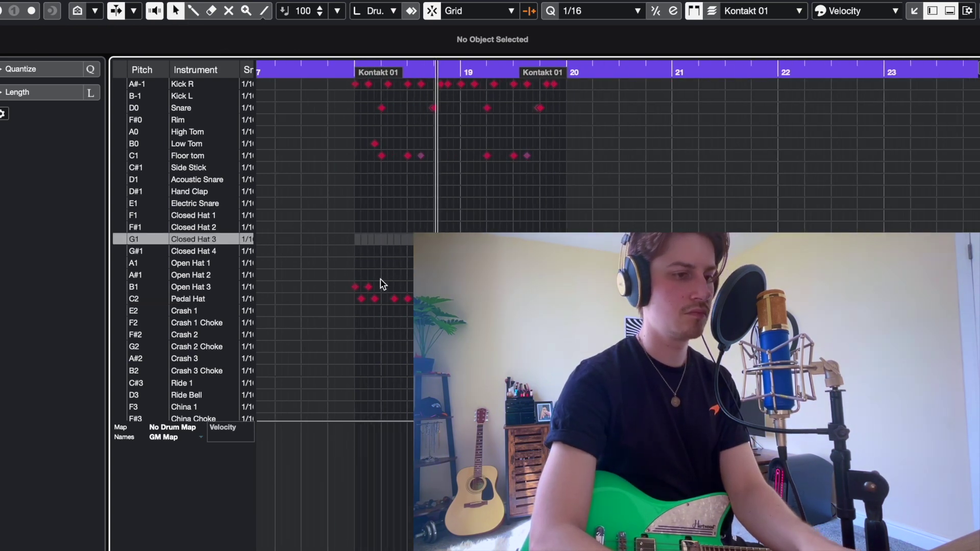
{"action": "left_click", "coordinate": [480, 108]}
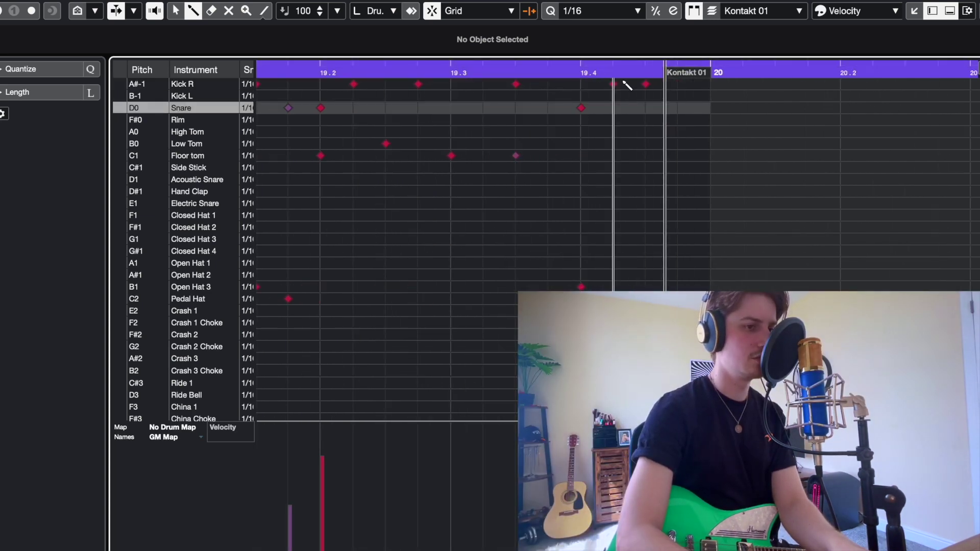
{"action": "left_click", "coordinate": [645, 84]}
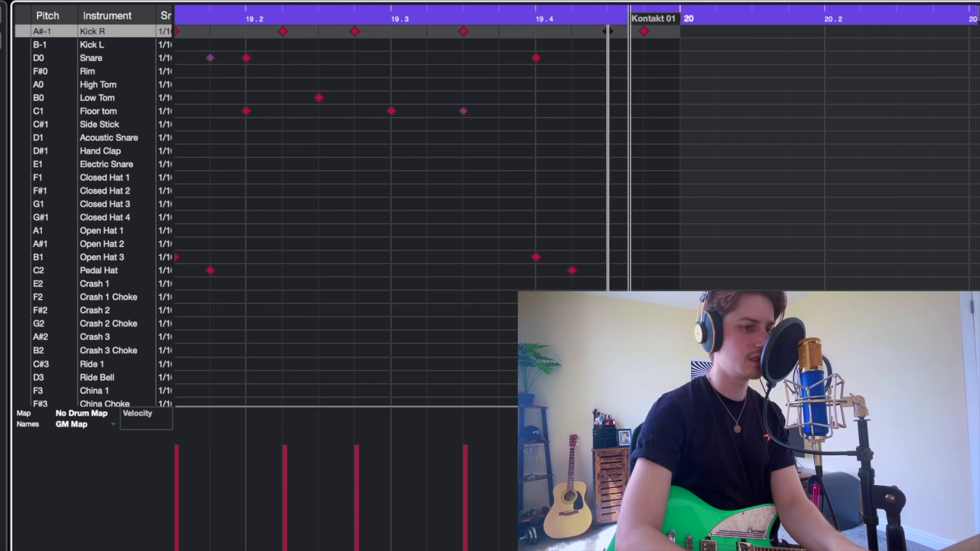
Replace the Open Hat 3 and Pedal Hat notes around 19.4 with Open Hat 1 notes at 19.4 and two sixteenths later.
{"action": "left_click", "coordinate": [572, 270]}
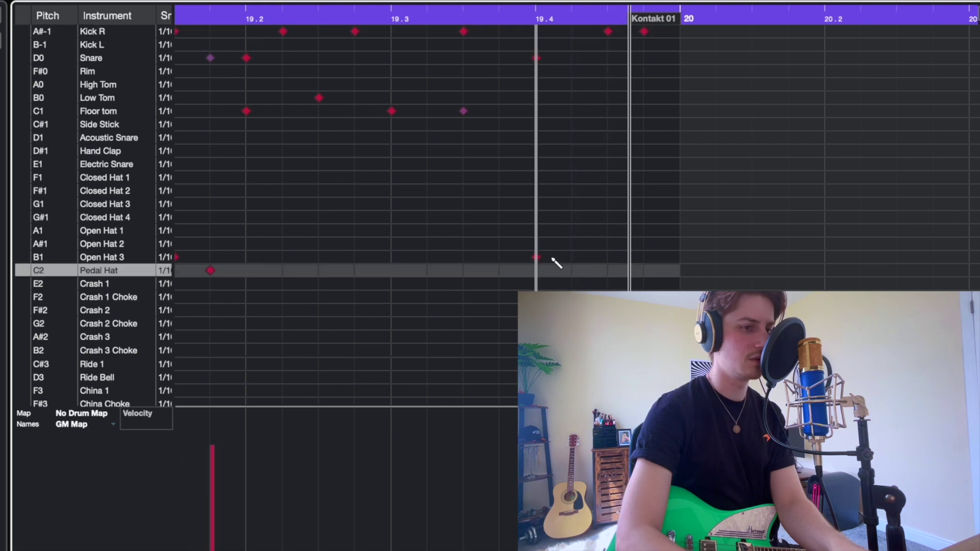
{"action": "left_click", "coordinate": [536, 230]}
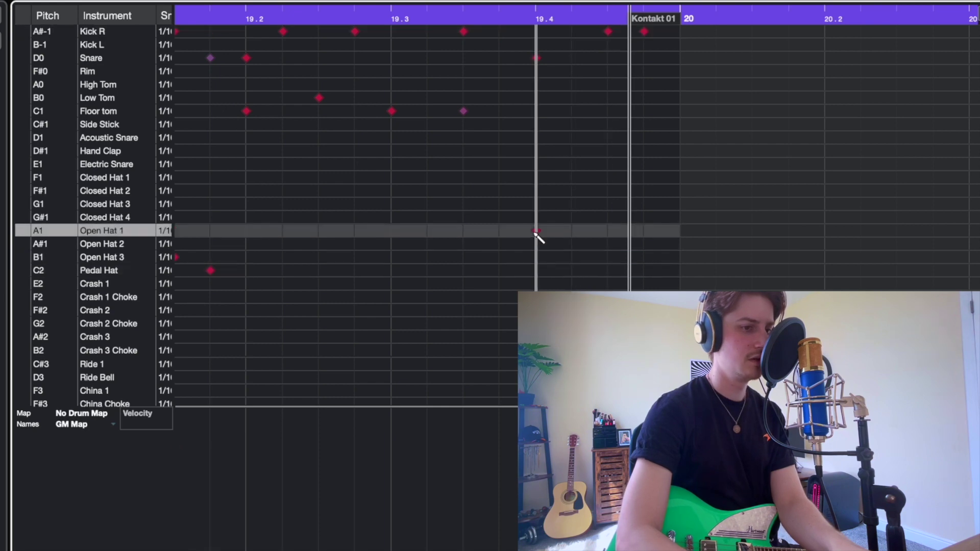
{"action": "left_click", "coordinate": [608, 231]}
{"action": "key", "text": "space"}
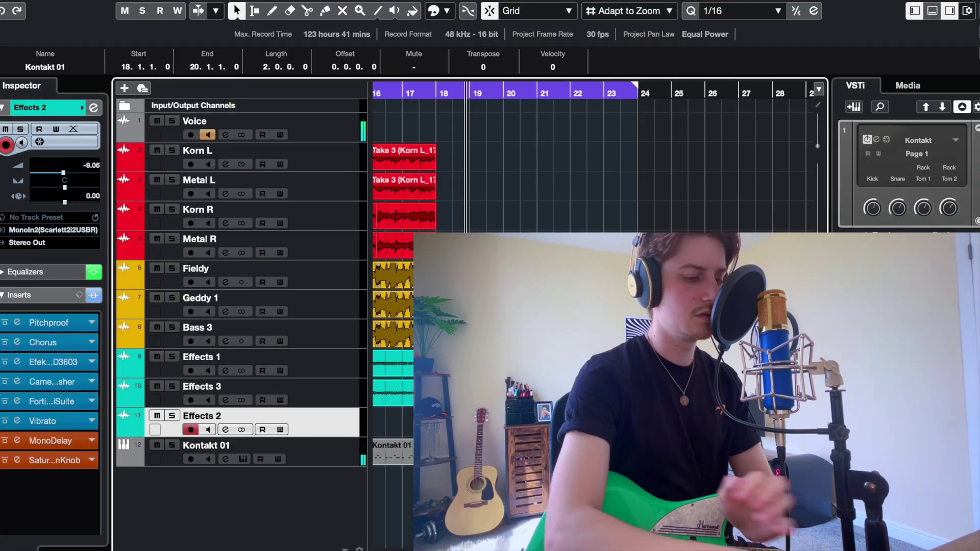
Set the cycle range from bar 18 to about bar 25 and select the Fieldy track.
{"action": "left_click_drag", "start_coordinate": [439, 88], "coordinate": [687, 87]}
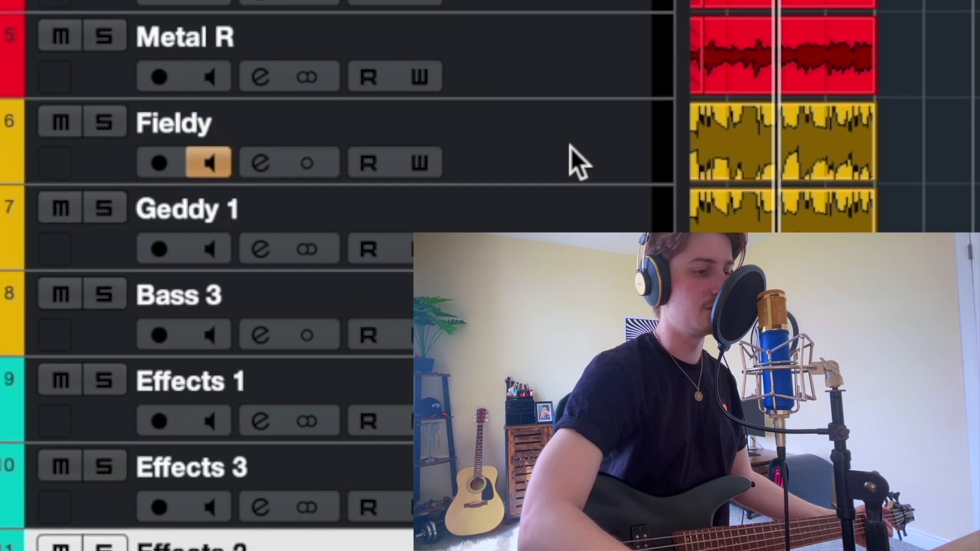
{"action": "left_click", "coordinate": [325, 280]}
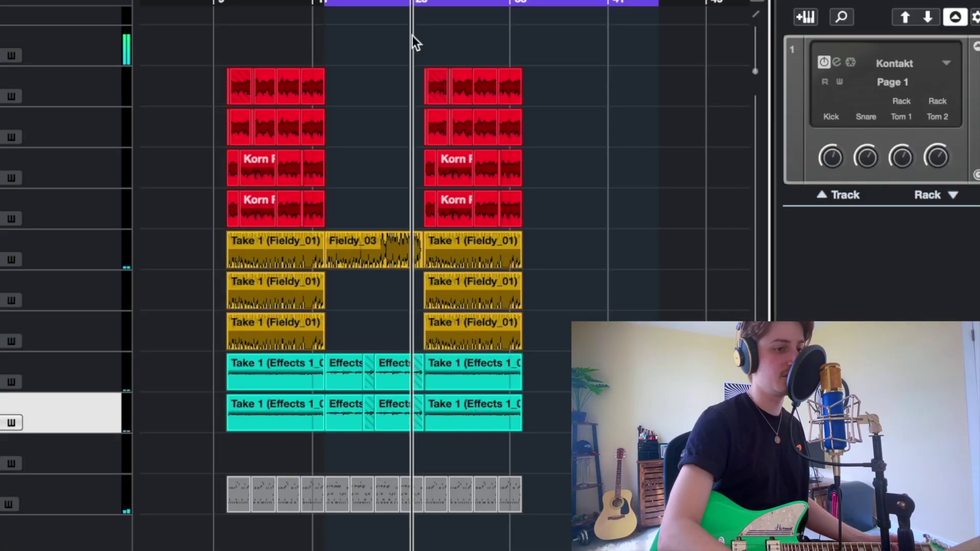
Open the Kontakt 01 part at bar 24 in the Drum Editor and move the Crash 2 note at 25.4 to Crash 1 Choke.
{"action": "left_click_drag", "start_coordinate": [412, 36], "coordinate": [407, 54]}
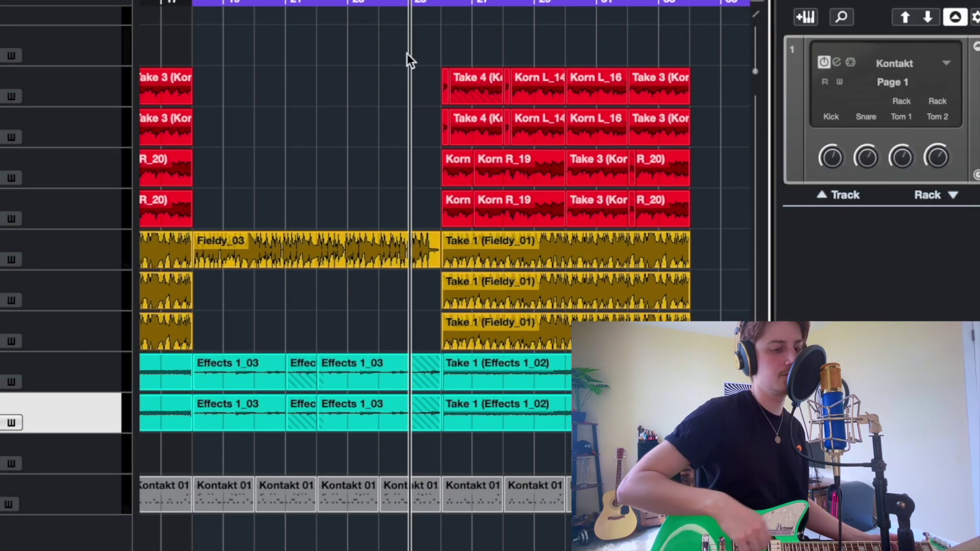
{"action": "key", "text": "space"}
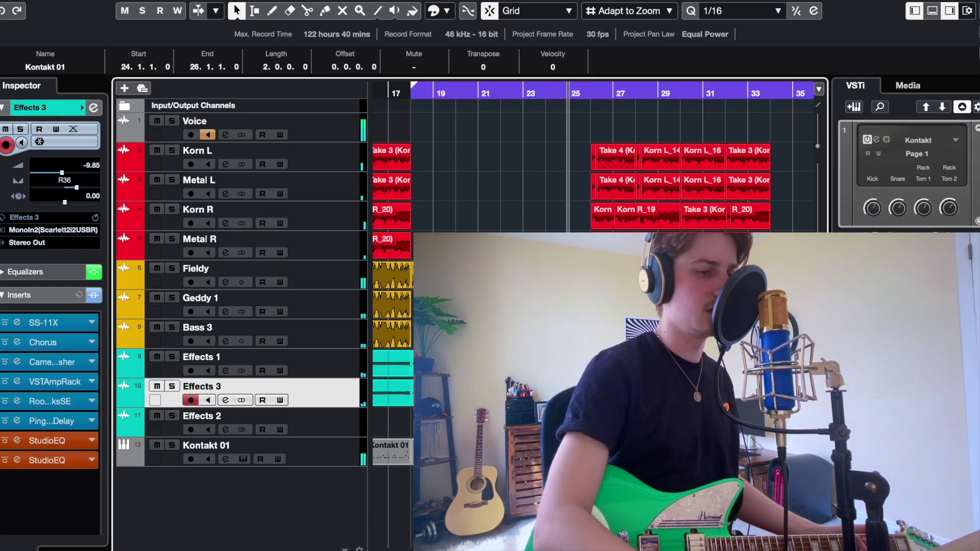
{"action": "left_click", "coordinate": [317, 26]}
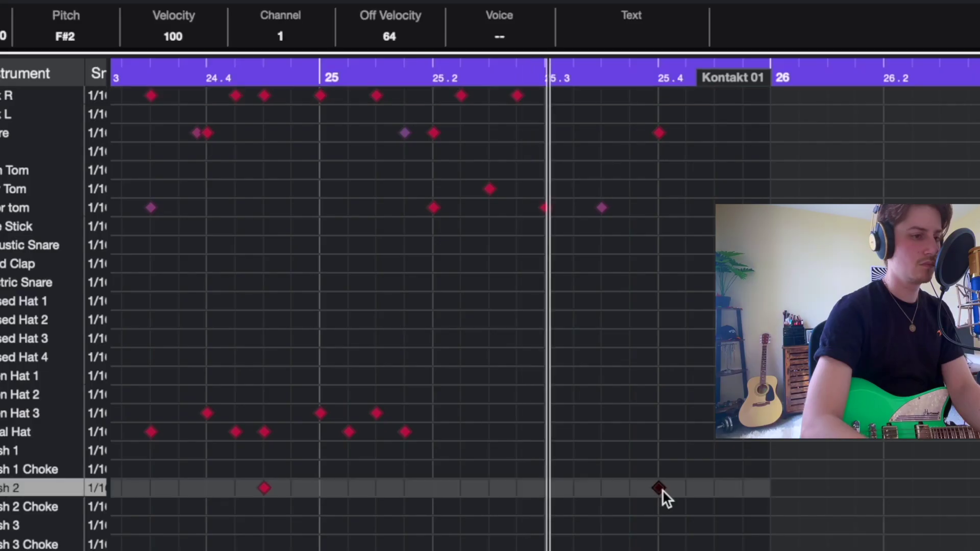
{"action": "key", "text": "Up"}
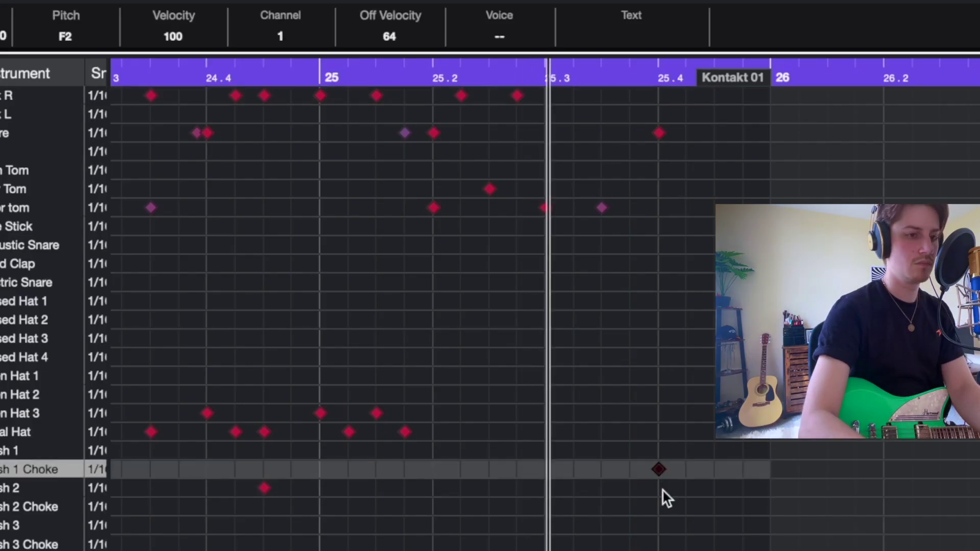
Set the velocity of the Floor tom note between 25.3 and 25.4 to 95.
{"action": "left_click", "coordinate": [657, 132]}
{"action": "left_click", "coordinate": [601, 209]}
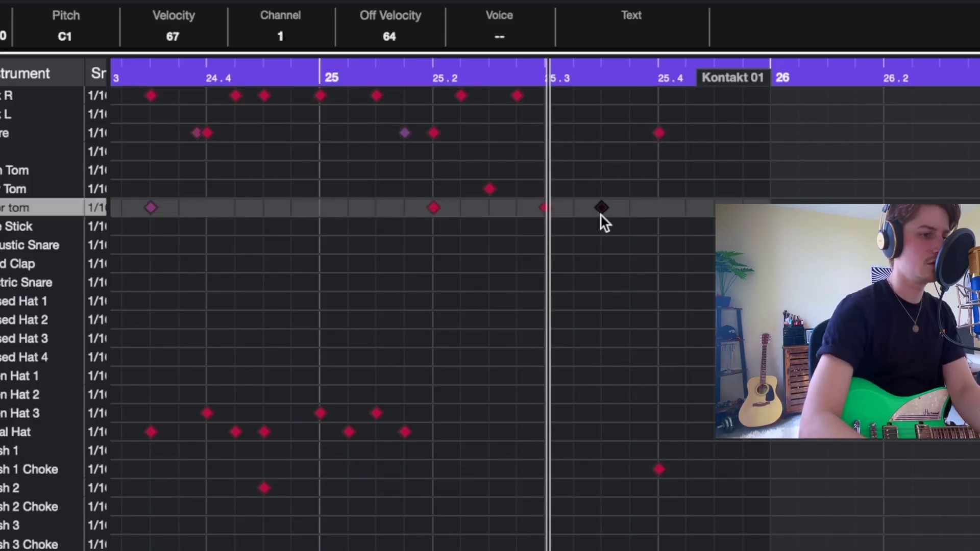
{"action": "key", "text": "Left"}
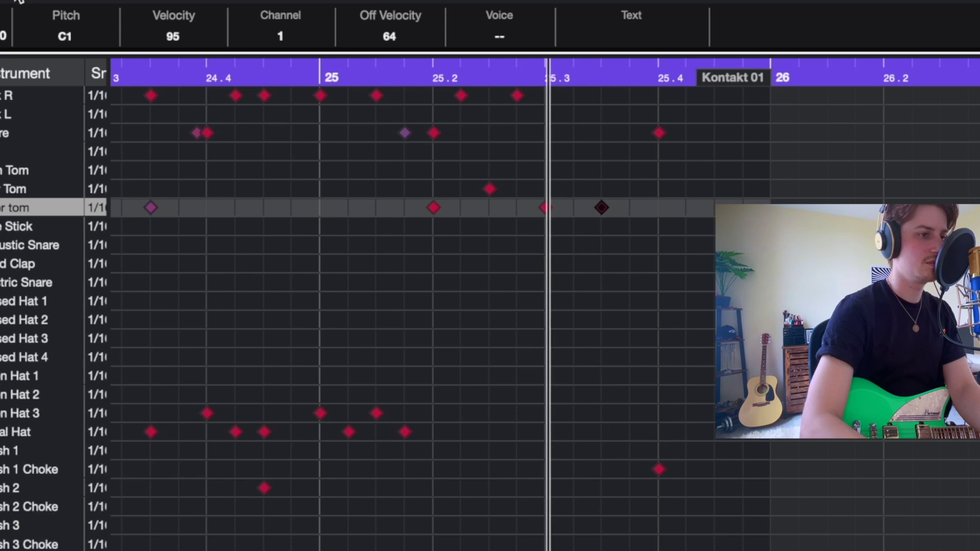
{"action": "scroll", "coordinate": [663, 109], "scroll_direction": "up", "scroll_amount": 3}
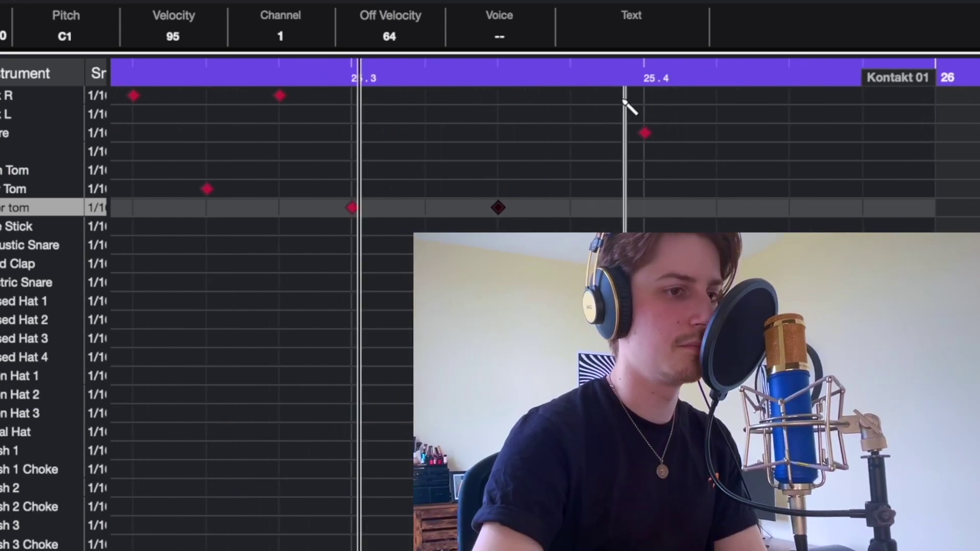
Add a Kick R note just before 25.4 and open the Kontakt 01 part spanning bars 34 to 36 in the Drum Editor.
{"action": "left_click", "coordinate": [606, 96]}
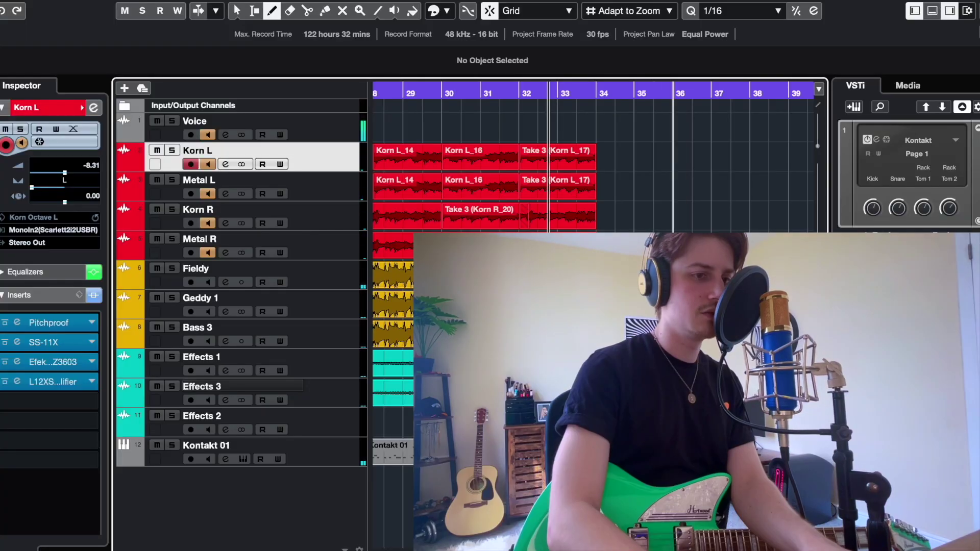
{"action": "left_click", "coordinate": [282, 0]}
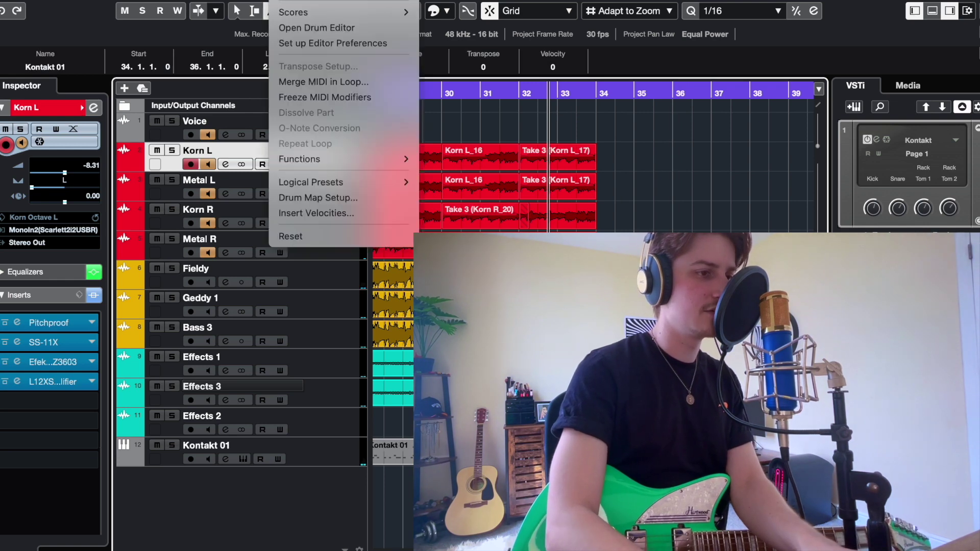
{"action": "left_click", "coordinate": [288, 28]}
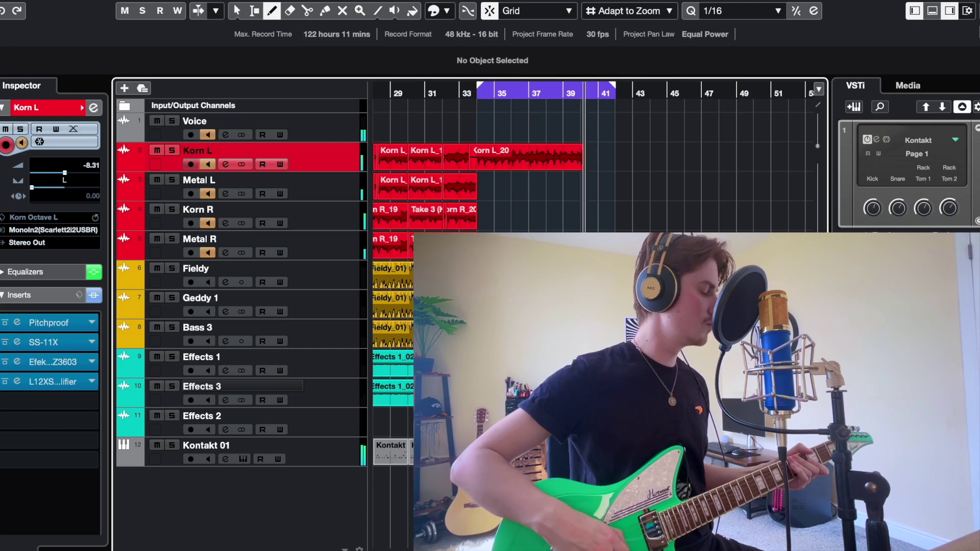
Copy the Korn L take at bars 34 to 42 onto Metal L, then start the transport just before bar 33 with Korn R selected.
{"action": "left_click", "coordinate": [322, 185]}
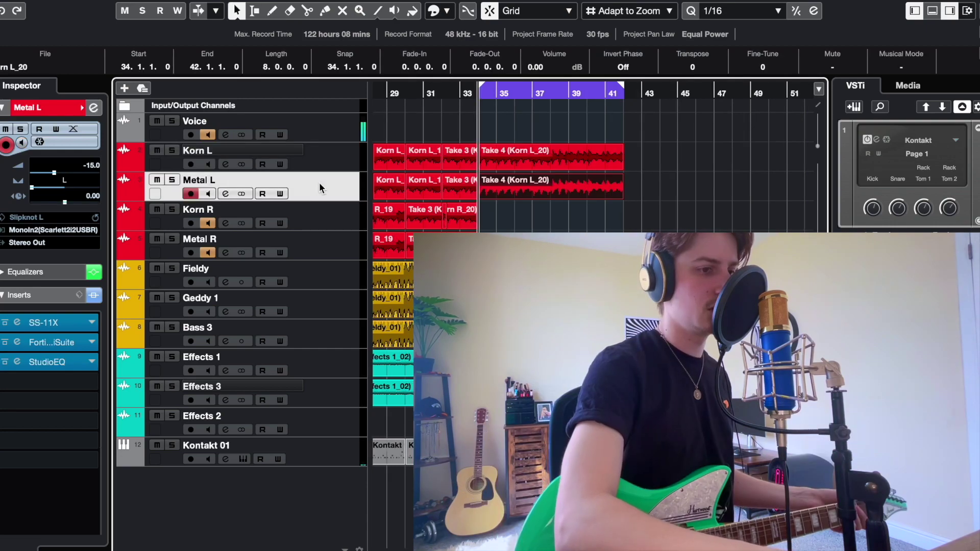
{"action": "left_click", "coordinate": [286, 214]}
{"action": "left_click", "coordinate": [461, 91]}
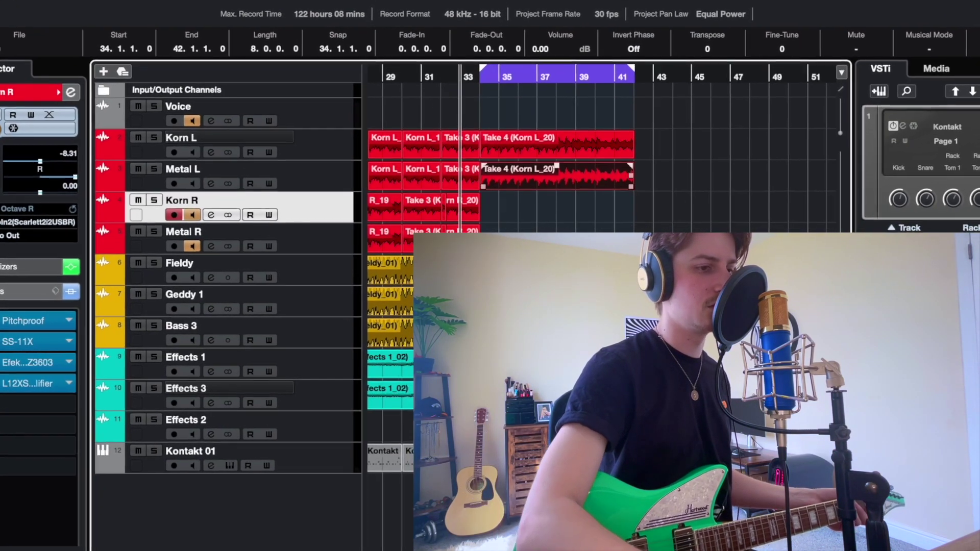
{"action": "key", "text": "space"}
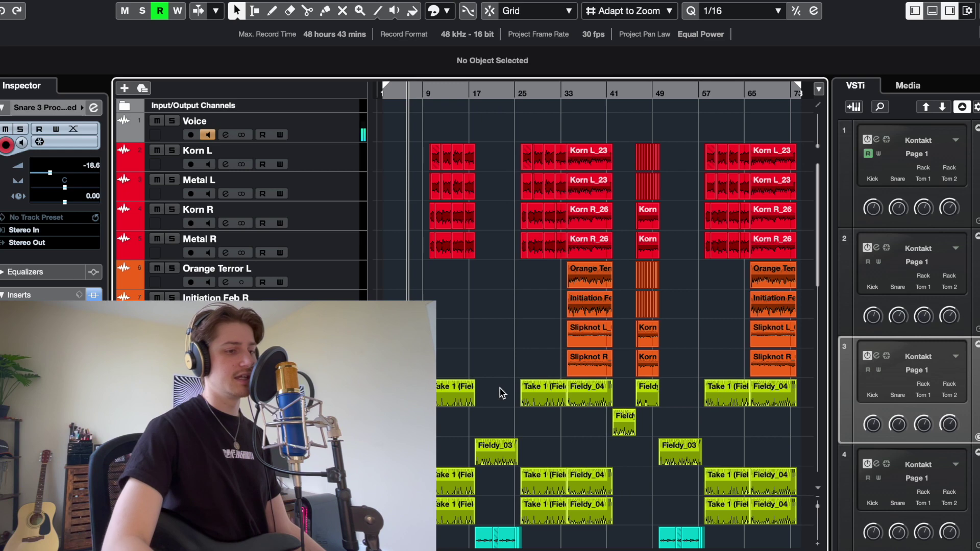
Review the full arrangement during playback, following the guitar, bass and effects tracks from the first bar to about bar 70.
{"action": "scroll", "coordinate": [492, 482], "scroll_direction": "down", "scroll_amount": 15}
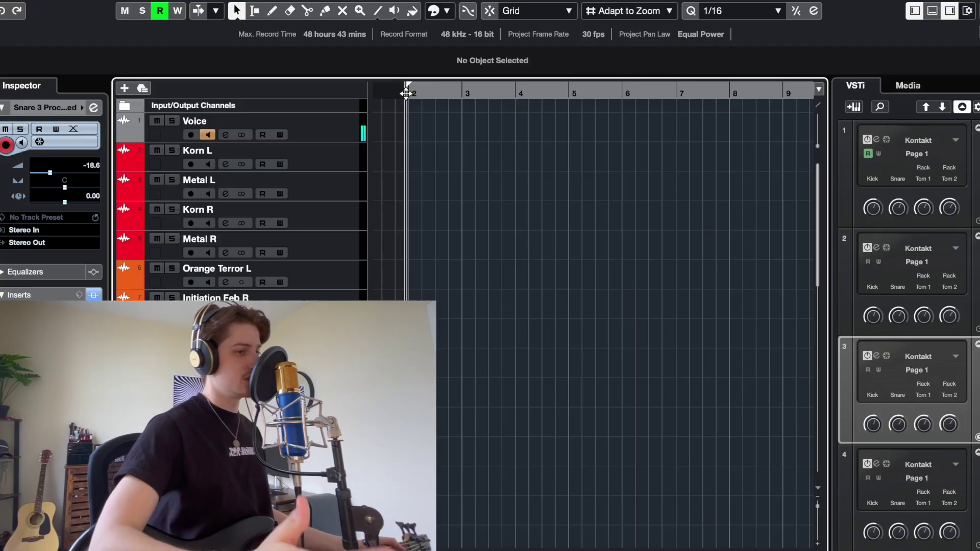
{"action": "scroll", "coordinate": [408, 227], "scroll_direction": "left", "scroll_amount": 1}
{"action": "scroll", "coordinate": [411, 232], "scroll_direction": "down", "scroll_amount": 5}
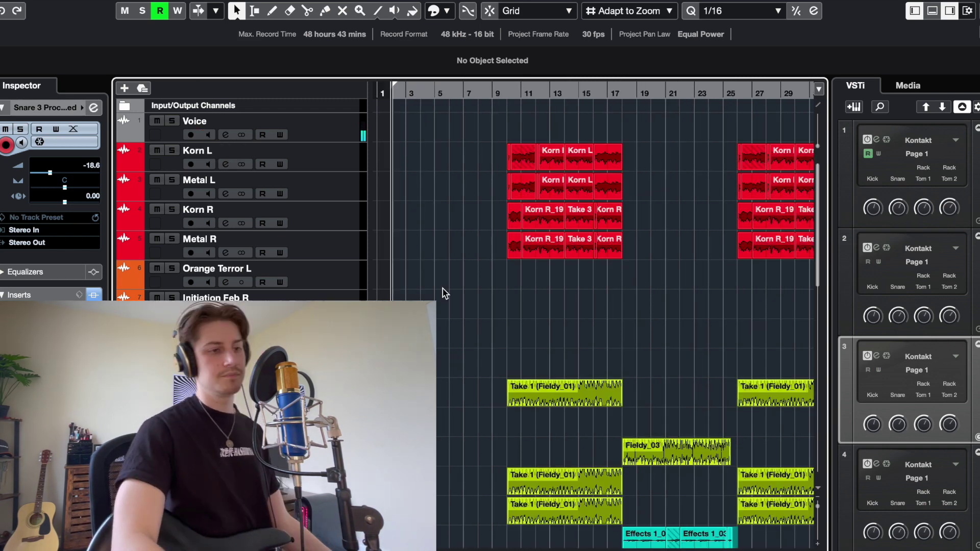
{"action": "scroll", "coordinate": [443, 291], "scroll_direction": "down", "scroll_amount": 8}
{"action": "scroll", "coordinate": [444, 293], "scroll_direction": "up", "scroll_amount": 4}
{"action": "scroll", "coordinate": [443, 292], "scroll_direction": "up", "scroll_amount": 4}
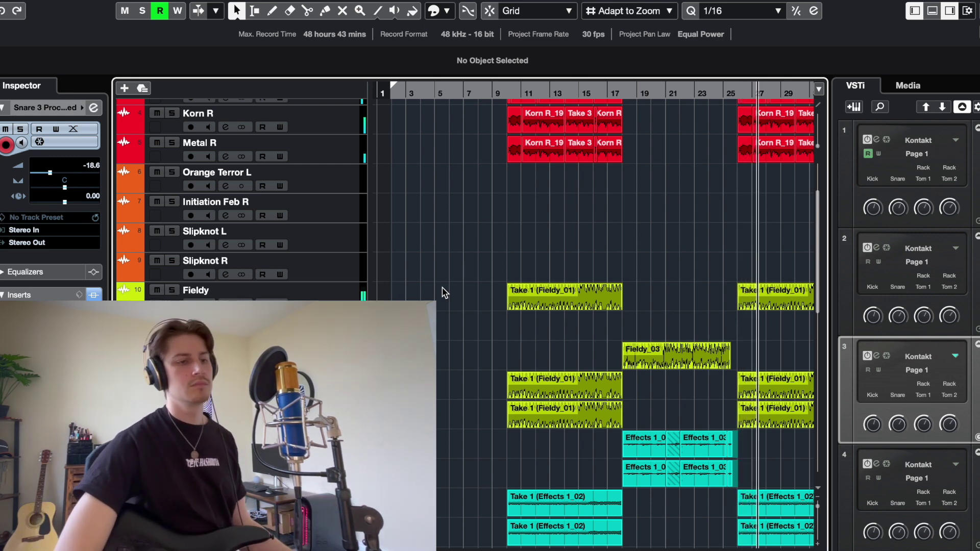
{"action": "scroll", "coordinate": [444, 292], "scroll_direction": "up", "scroll_amount": 3}
{"action": "scroll", "coordinate": [444, 293], "scroll_direction": "right", "scroll_amount": 5}
{"action": "scroll", "coordinate": [444, 293], "scroll_direction": "right", "scroll_amount": 10}
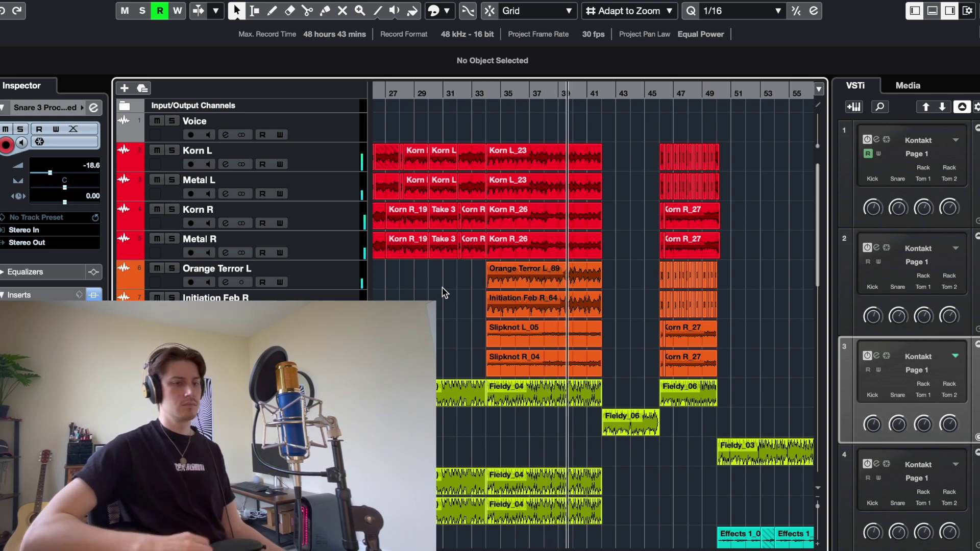
{"action": "scroll", "coordinate": [443, 292], "scroll_direction": "right", "scroll_amount": 10}
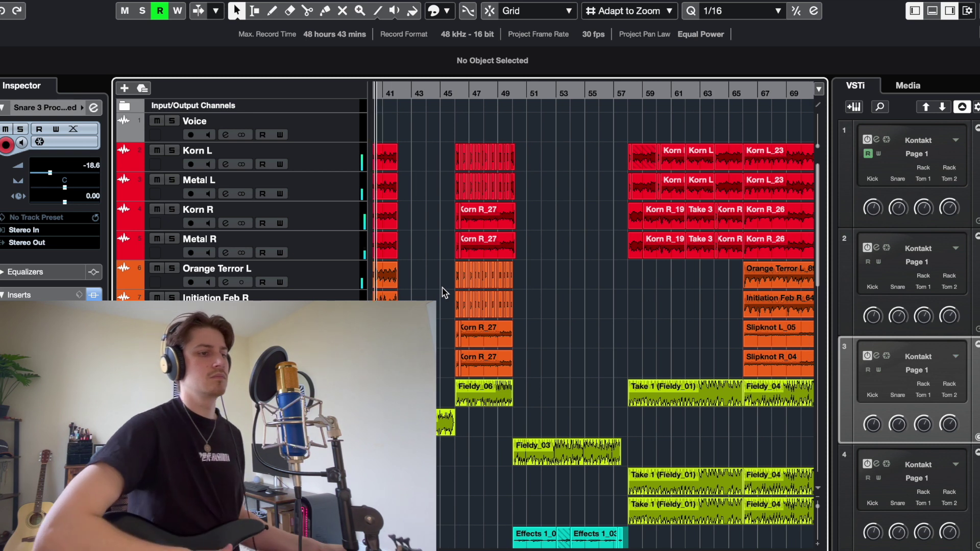